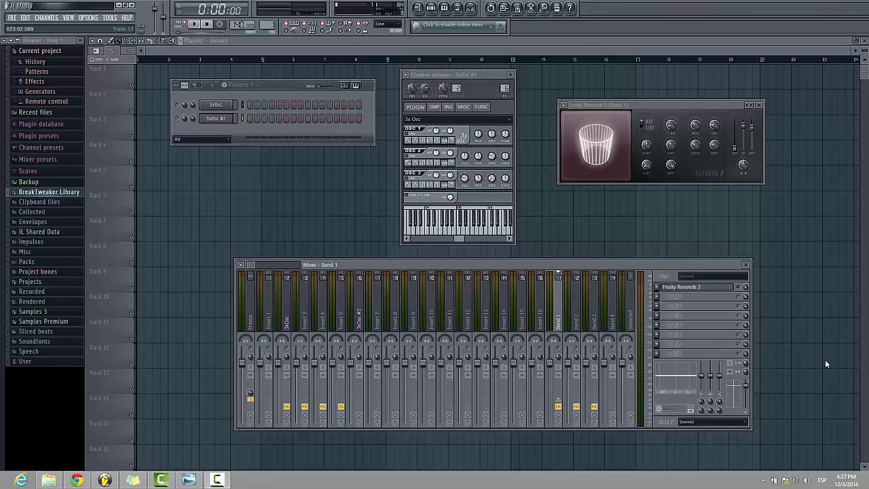
Step: Inspect the effect slots of mixer tracks Insert 3 to 5, 3xOsc #2 and Insert 8 to 10
click(310, 321)
click(326, 319)
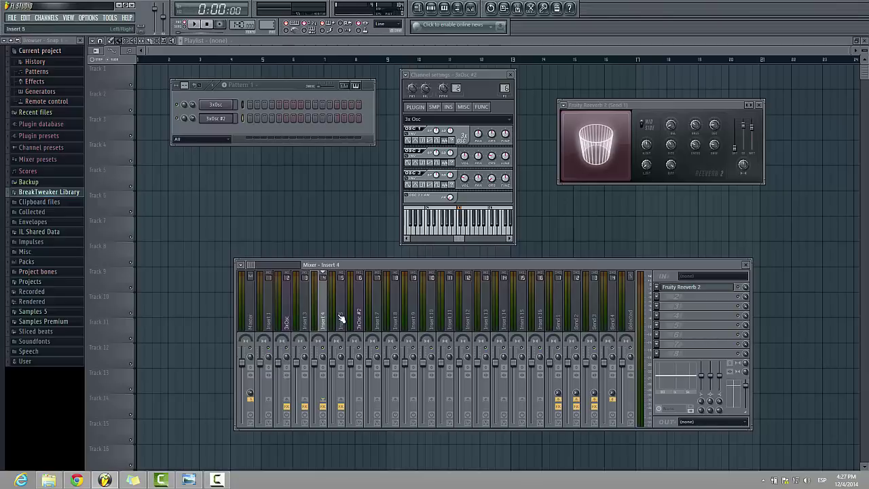
click(342, 319)
click(358, 317)
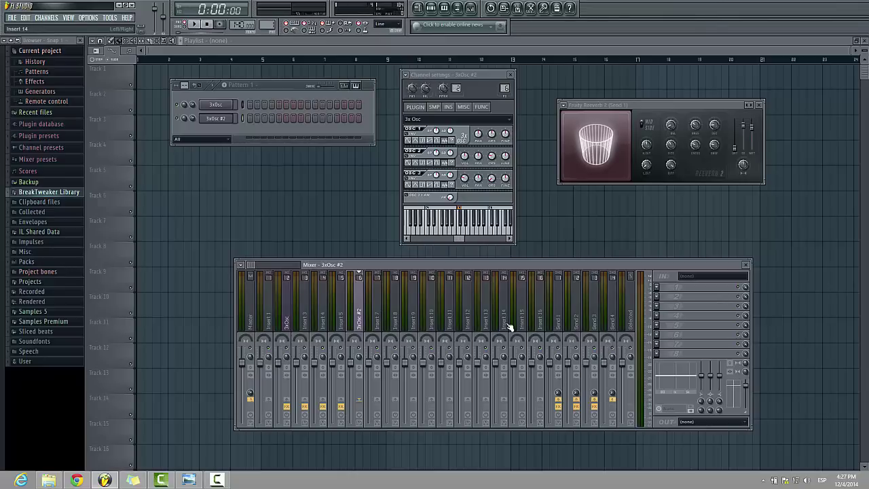
click(431, 322)
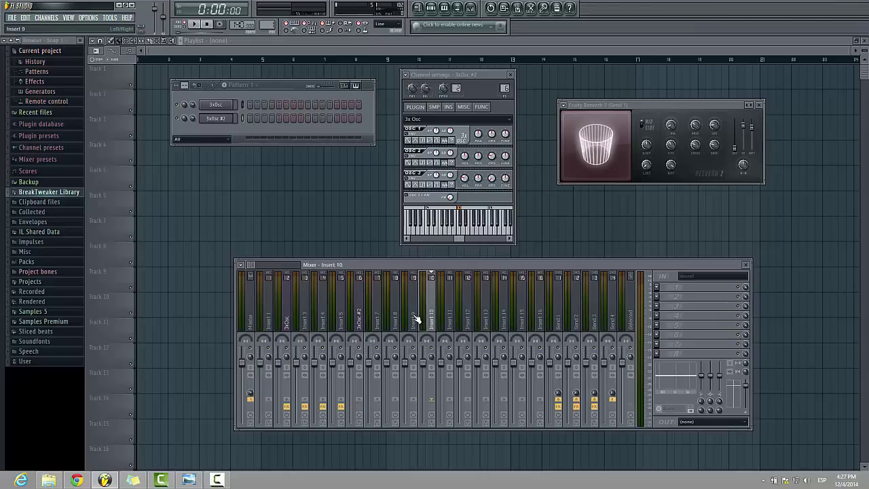
click(415, 319)
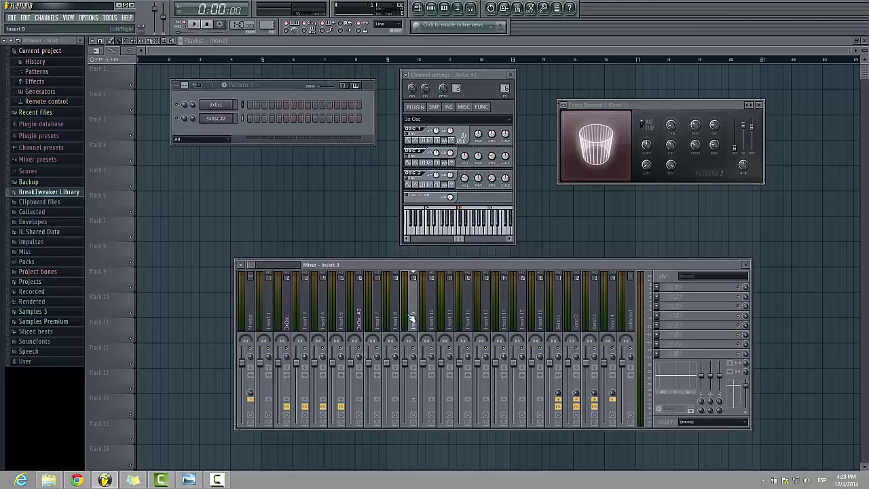
click(389, 320)
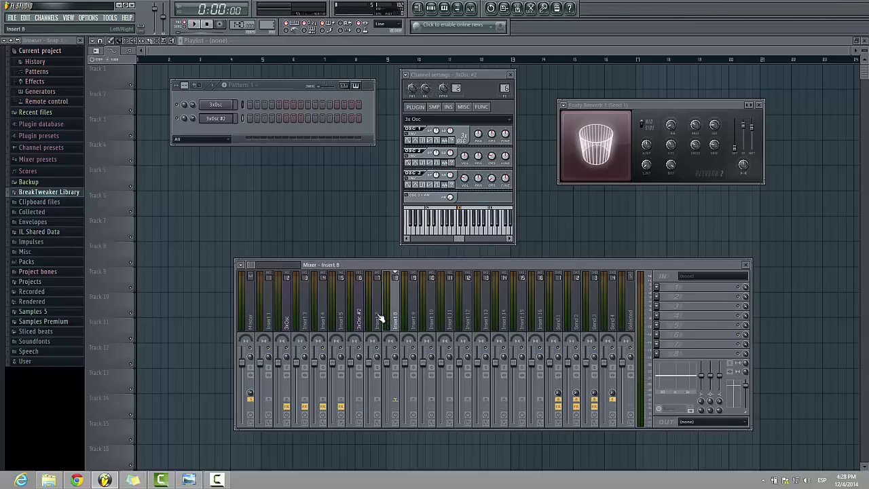
Step: Look through the available presets of the Fruity Reeverb 2 on Send 1
click(564, 106)
mouse_move(581, 133)
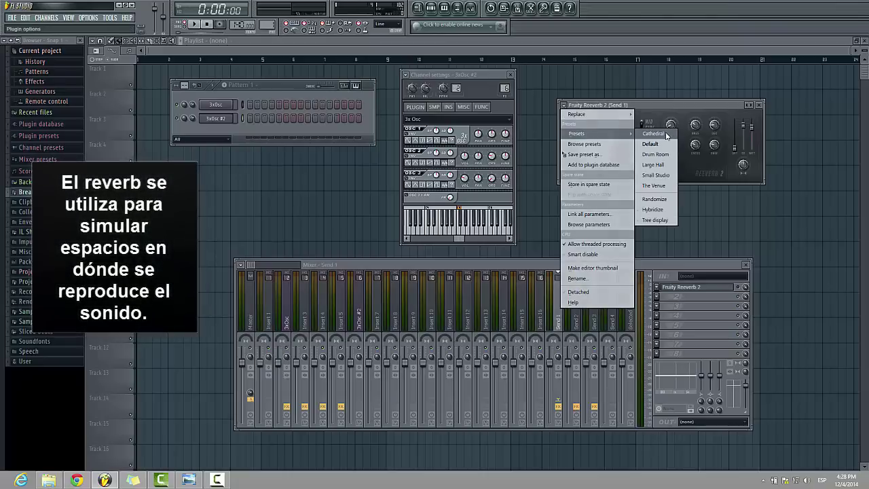
click(667, 189)
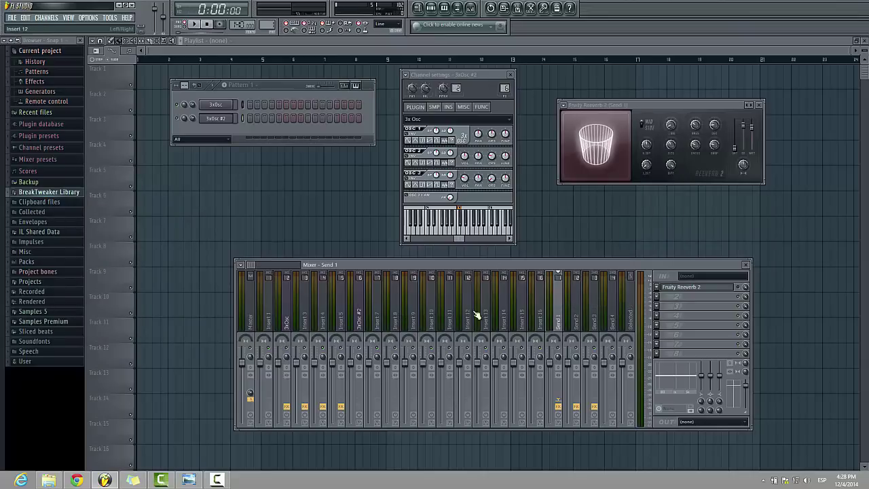
Step: Compare the effect slots of Inserts 10 and 11 with the Fruity Reeverb 2 slots on Sends 1 to 3
click(432, 314)
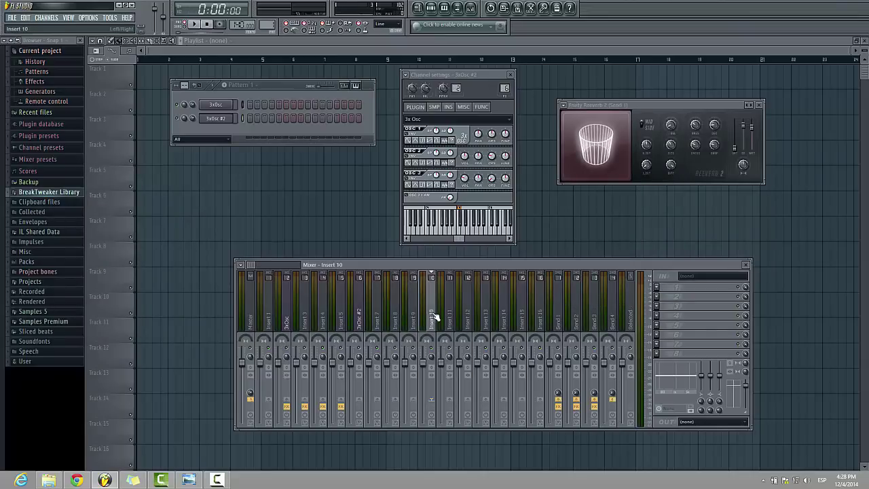
click(445, 317)
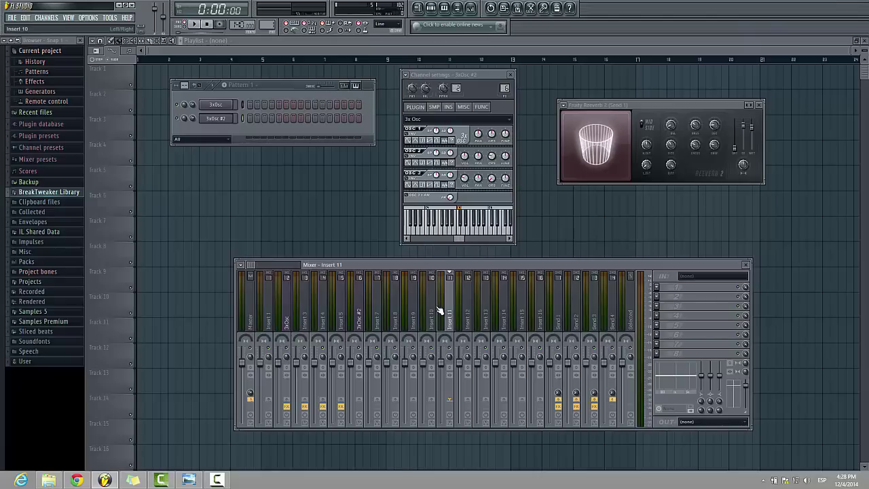
click(558, 328)
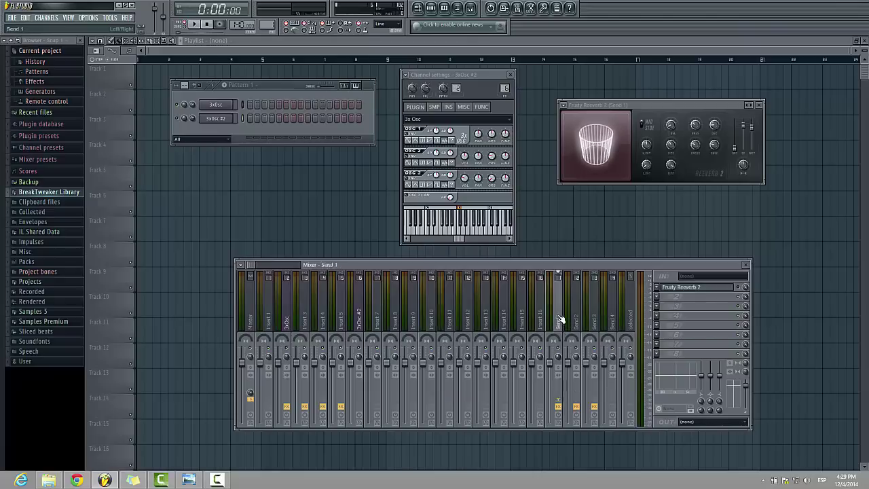
click(577, 321)
click(592, 319)
click(559, 320)
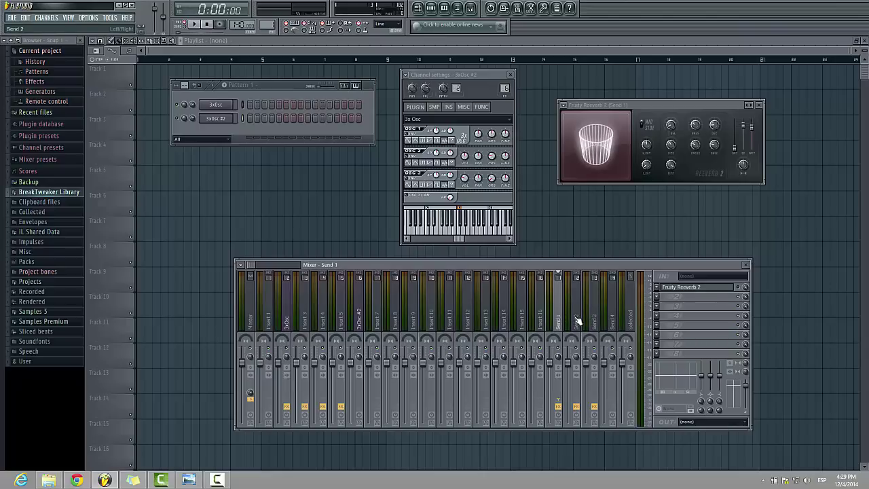
click(576, 319)
click(592, 317)
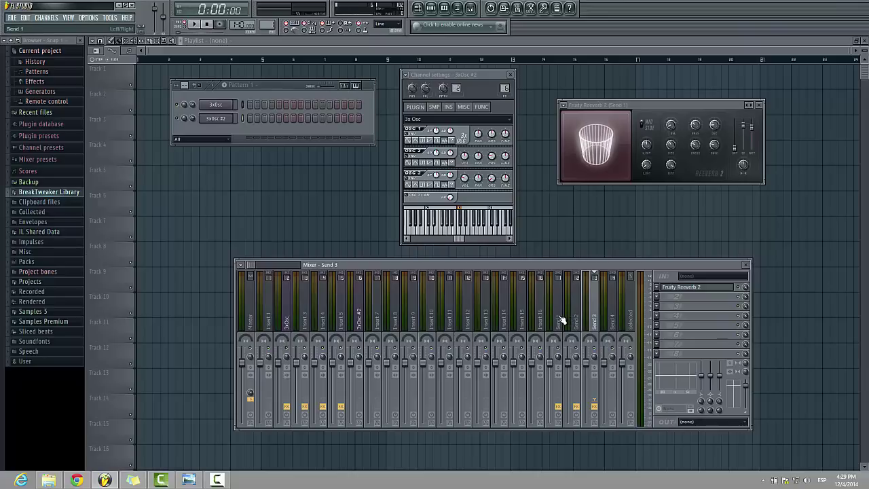
click(560, 320)
Step: Compare the effect slots of Insert 9 with those of Sends 2 to 4
click(417, 313)
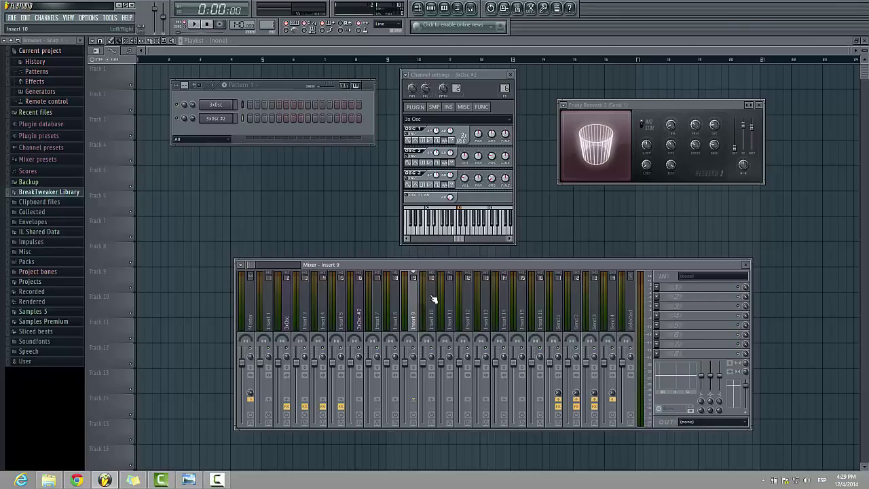
click(579, 329)
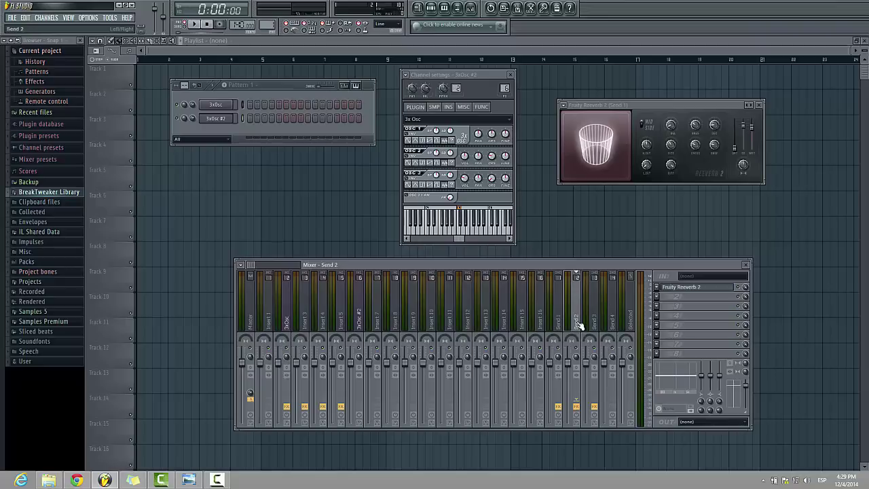
click(595, 320)
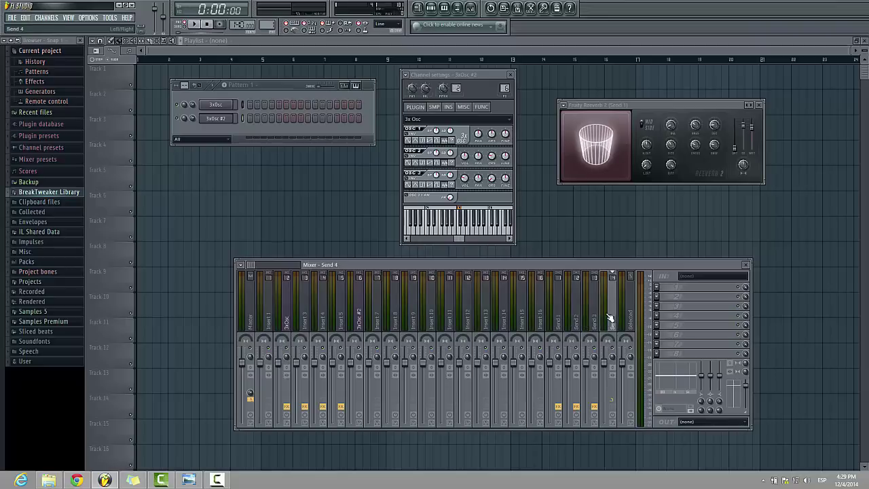
click(583, 321)
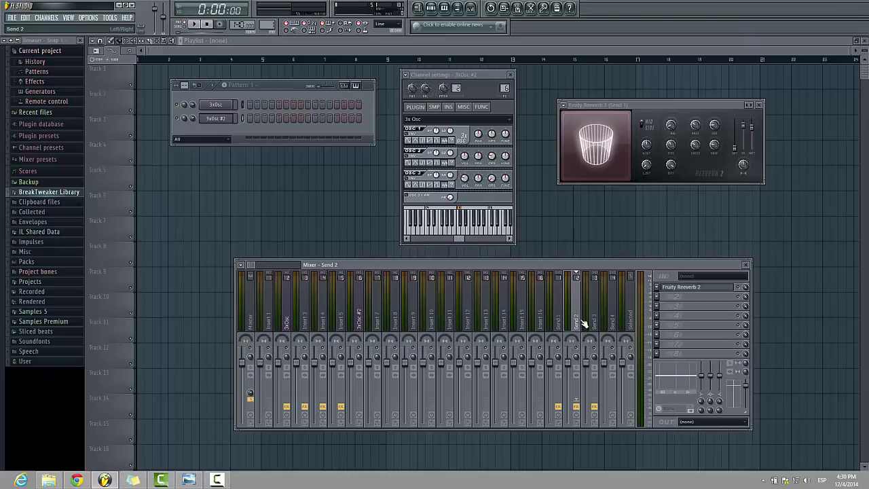
Step: Load the Default preset in the Fruity Reeverb 2 on Send 1 and close the plugin window
drag(651, 103, 632, 153)
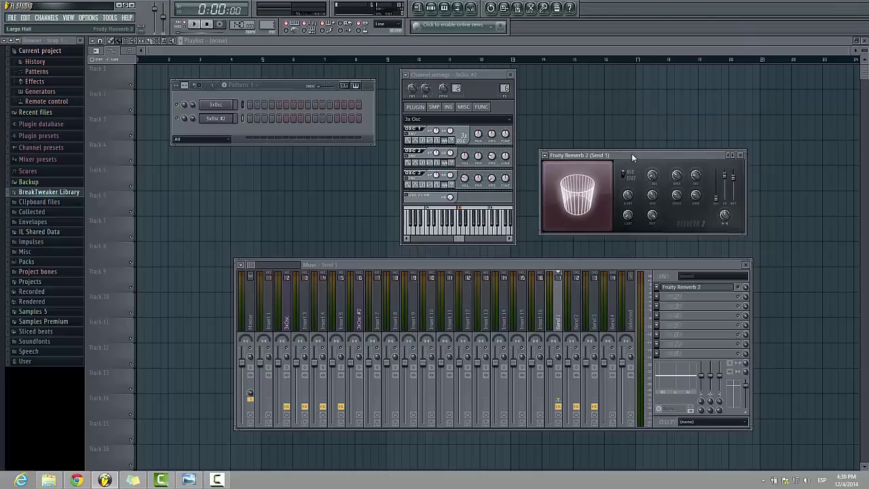
click(546, 158)
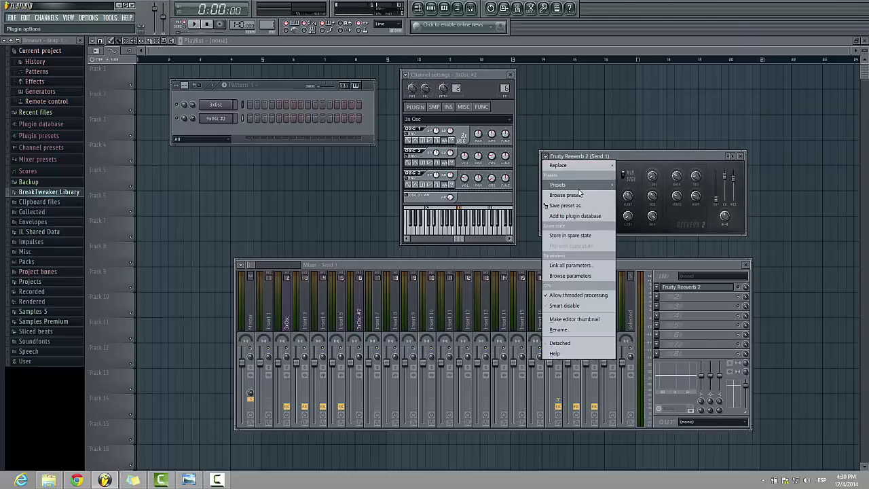
mouse_move(584, 185)
click(638, 194)
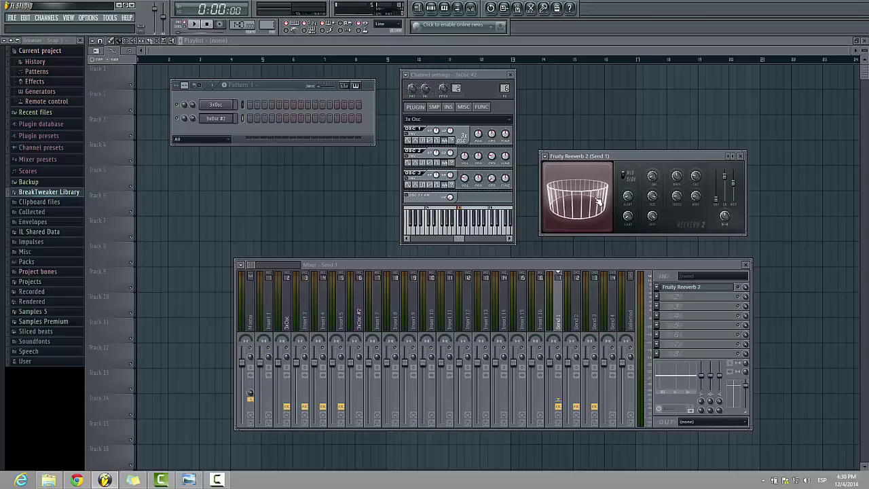
click(742, 158)
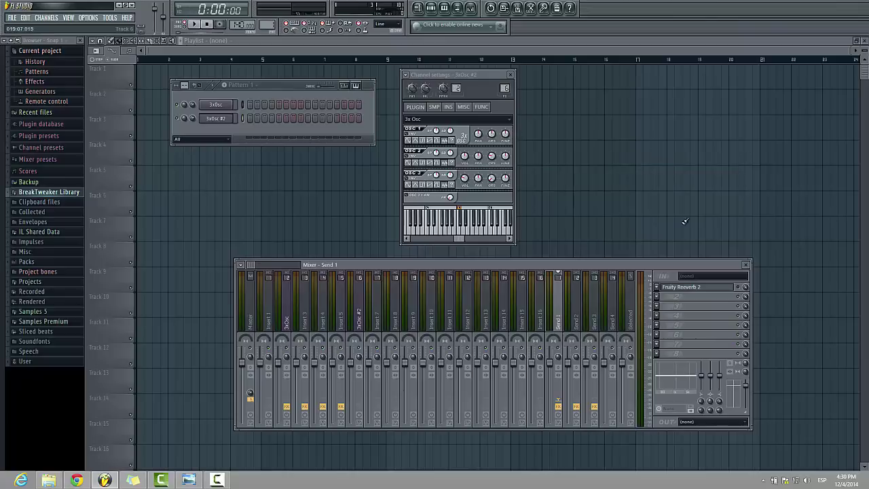
Step: Examine the insert tracks from Insert 3 to Insert 11 to see which ones carry their own reverb
click(318, 325)
click(342, 322)
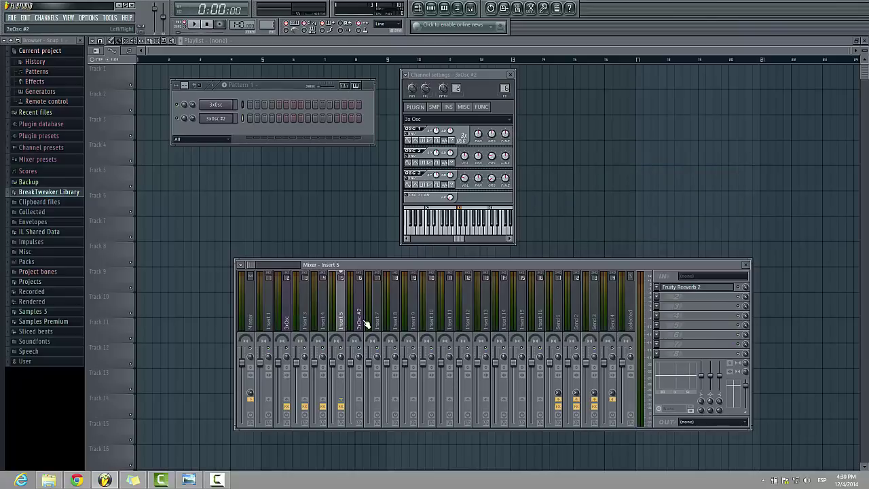
click(362, 323)
click(379, 321)
click(397, 319)
click(413, 317)
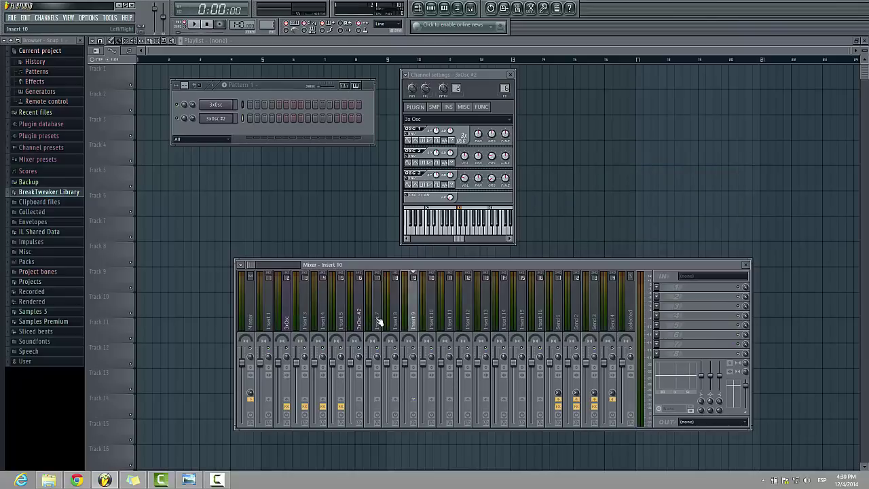
click(327, 324)
click(305, 320)
click(338, 325)
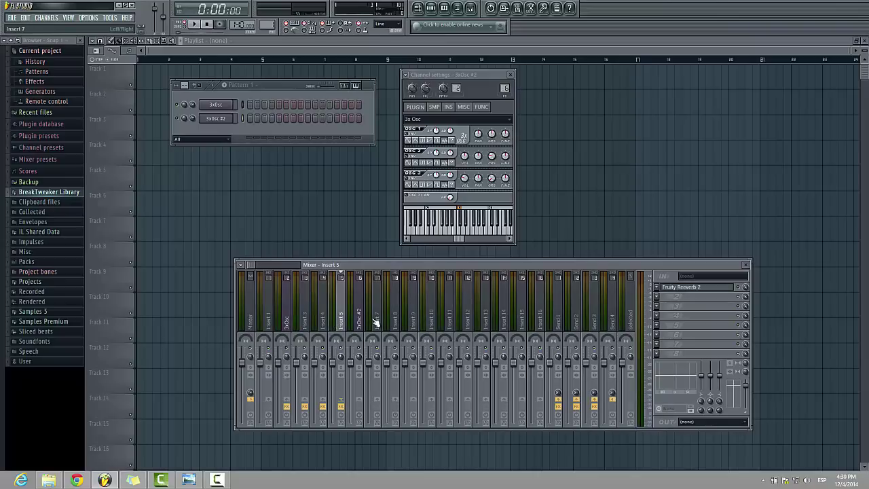
click(375, 323)
click(310, 321)
click(324, 322)
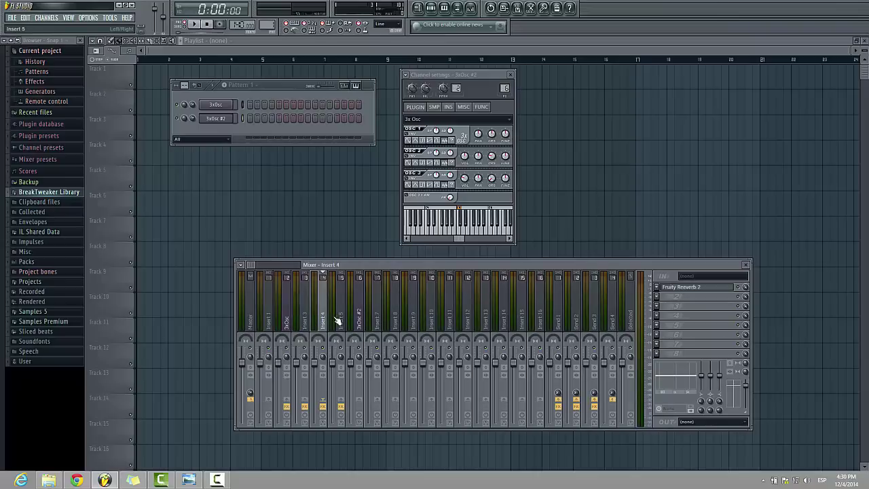
click(341, 322)
click(357, 322)
click(377, 322)
click(395, 322)
click(430, 324)
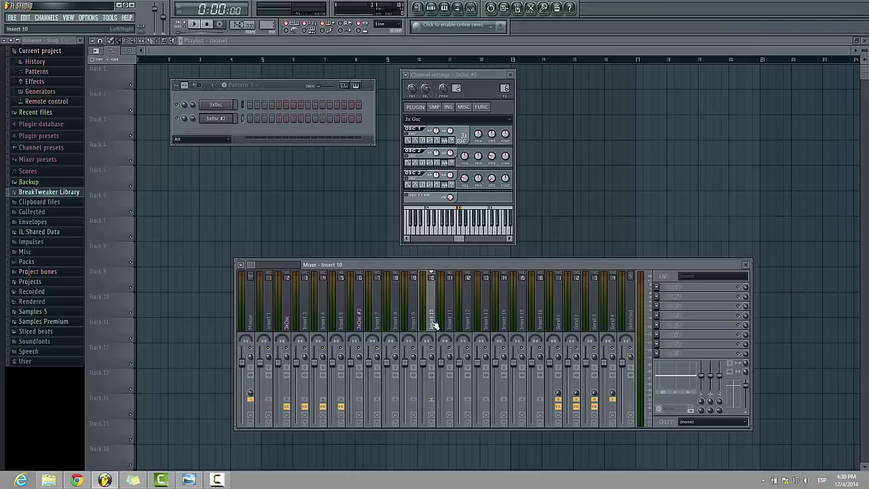
click(452, 324)
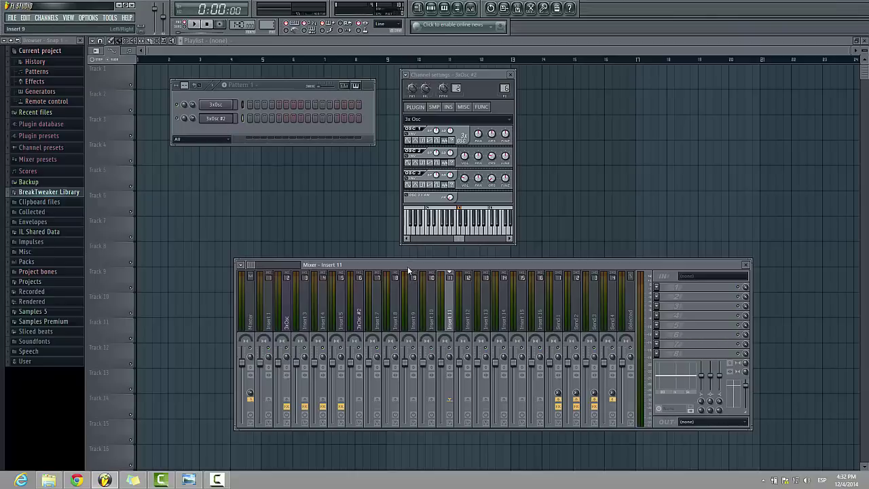
Step: Compare the effect slots of Inserts 5, 8, 9 and 12 with those of Sends 1 and 3
click(395, 319)
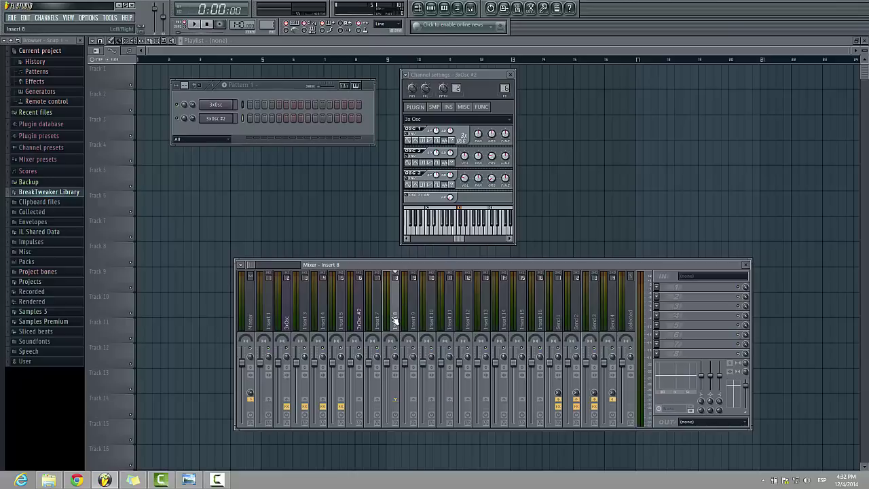
click(413, 319)
click(469, 319)
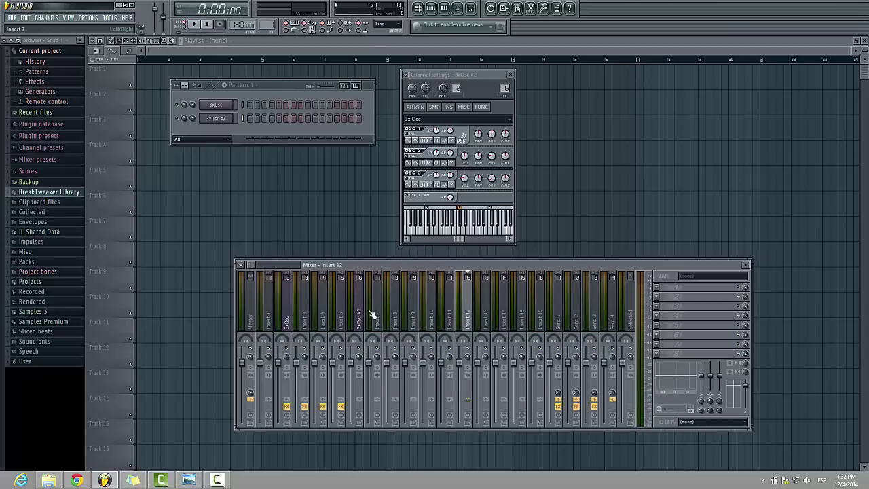
click(335, 314)
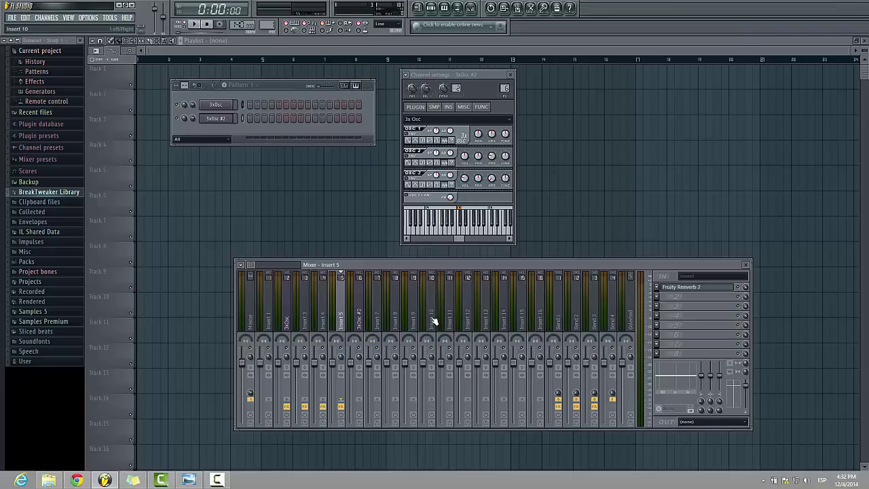
click(565, 322)
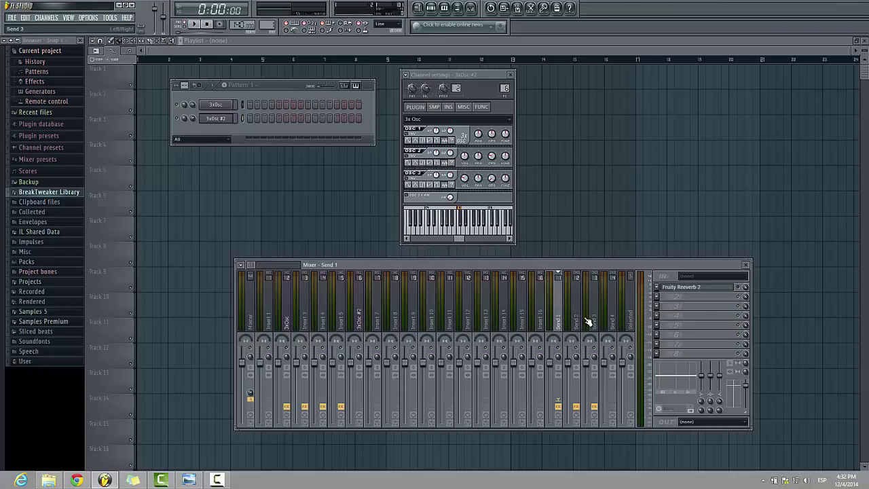
click(589, 322)
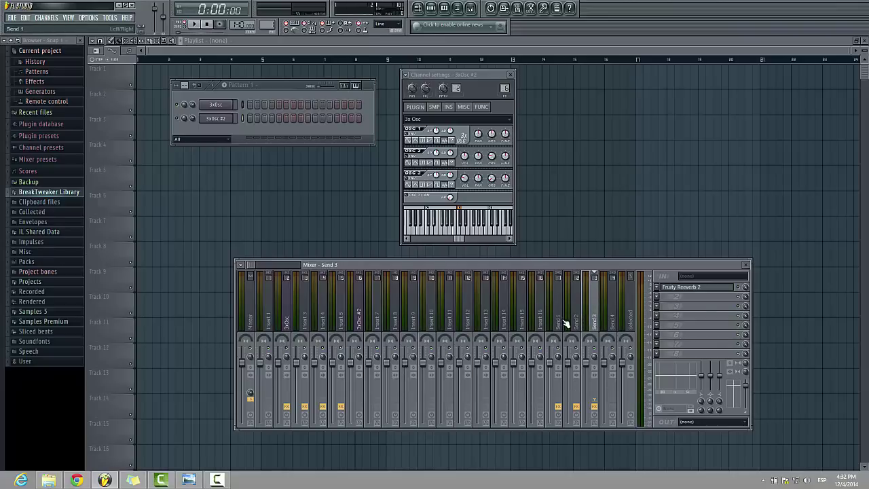